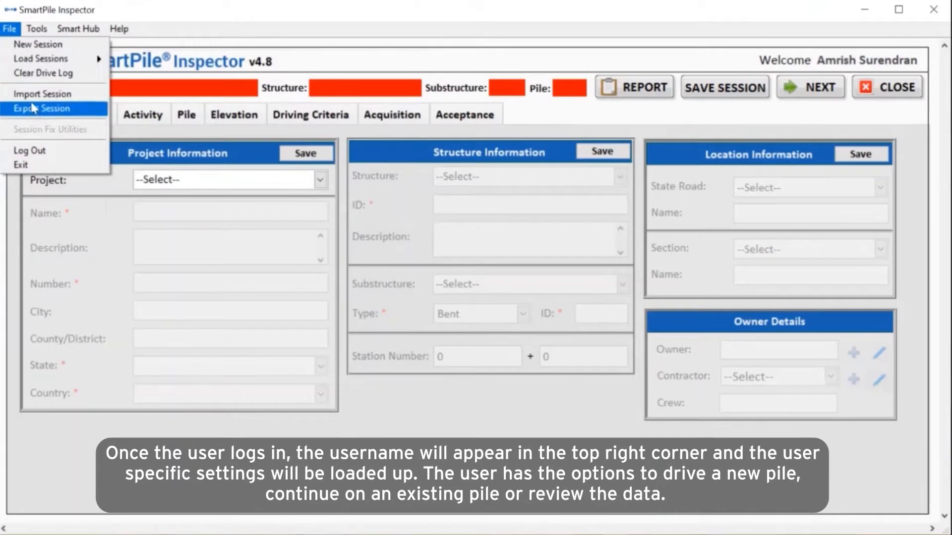
pyautogui.moveTo(119, 29)
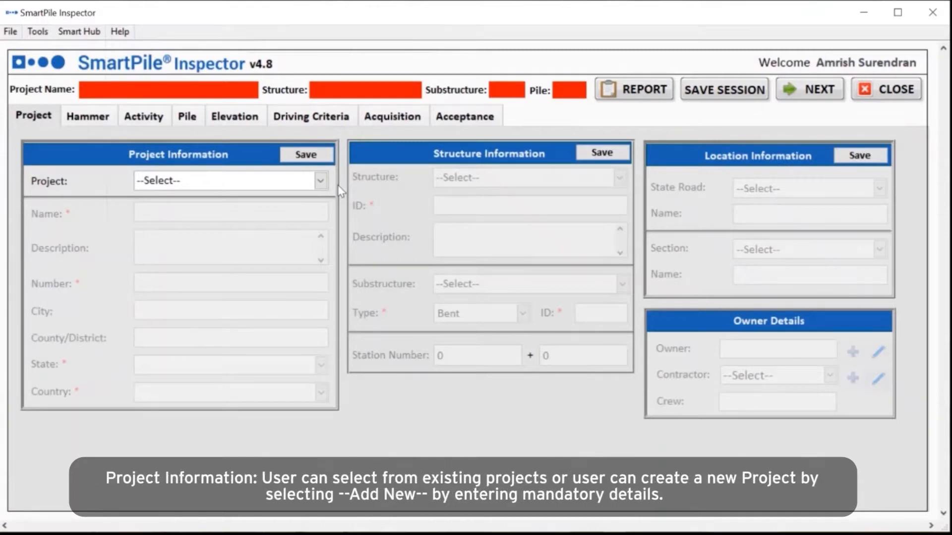
pyautogui.click(321, 182)
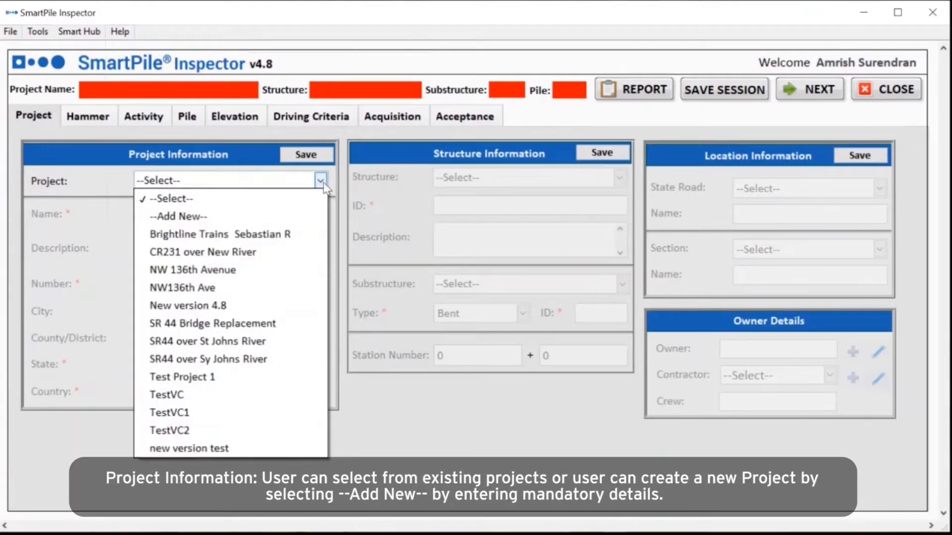
pyautogui.click(236, 216)
pyautogui.write('SR')
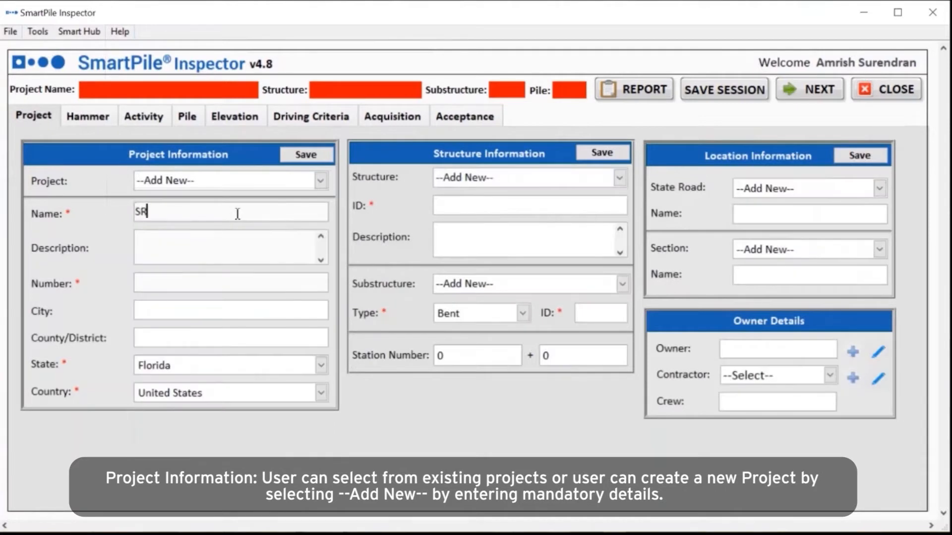
pyautogui.write('44 over St Johns River')
pyautogui.click(230, 240)
pyautogui.write('Replacing the exist')
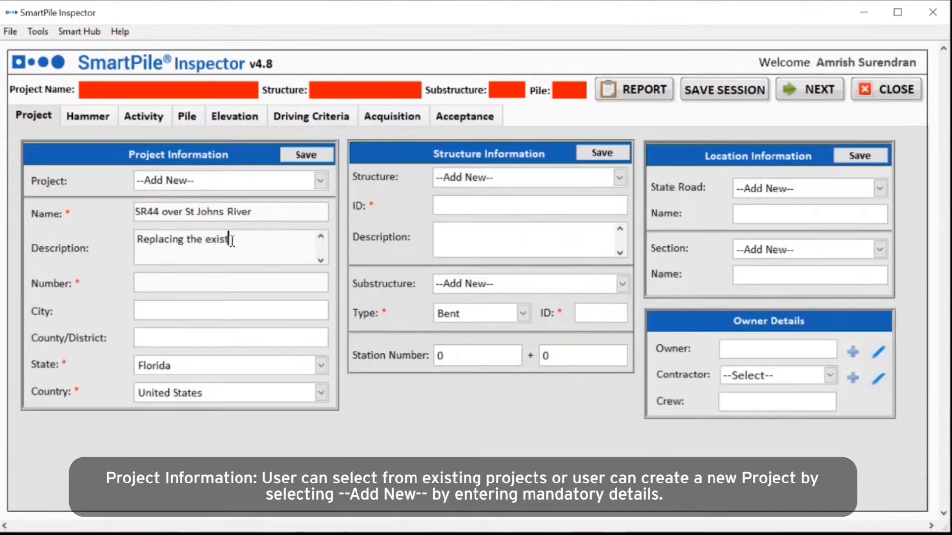
pyautogui.write('ing bascule bridge')
pyautogui.click(211, 280)
pyautogui.write('42955615201')
pyautogui.click(228, 309)
pyautogui.write('Deland')
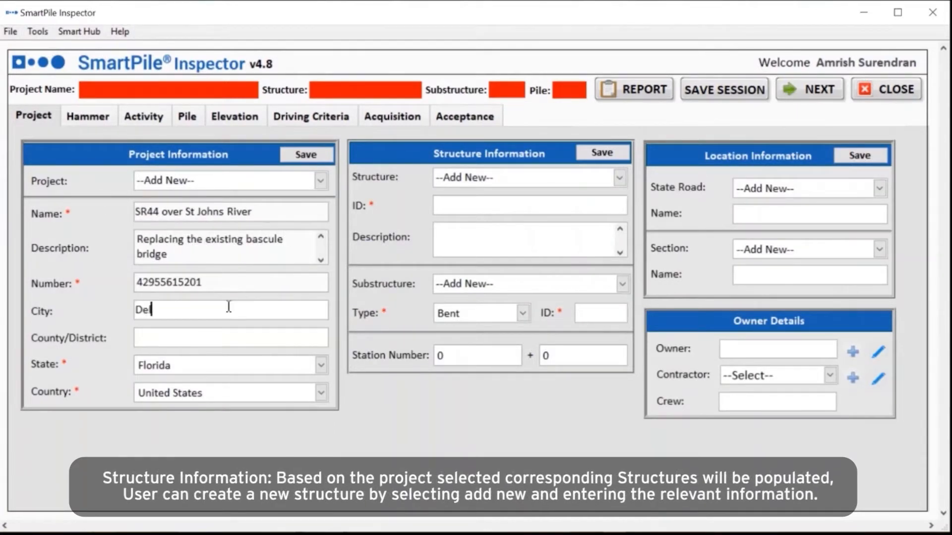
pyautogui.click(306, 155)
# Step: Add structure 110103 with a Pier-type substructure, ID 4, and save it
pyautogui.click(483, 204)
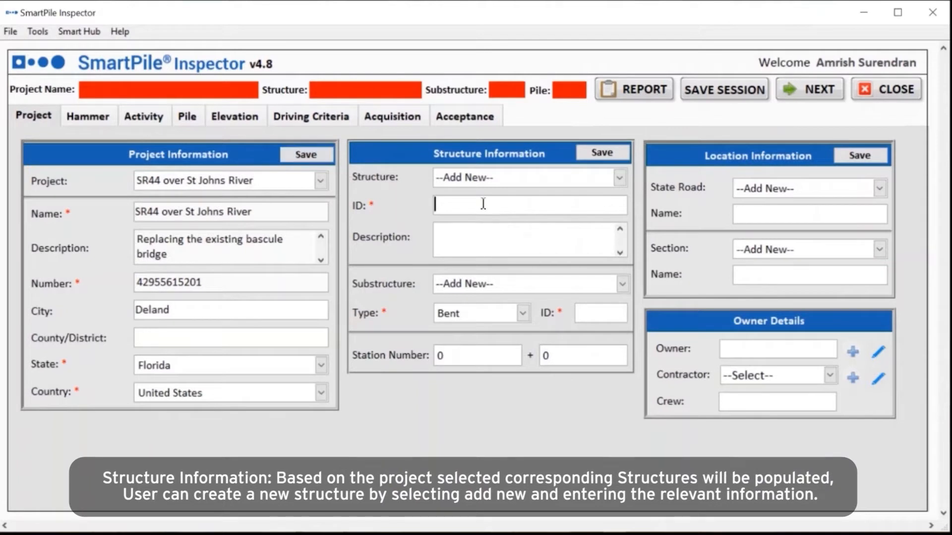
pyautogui.write('110103')
pyautogui.click(593, 313)
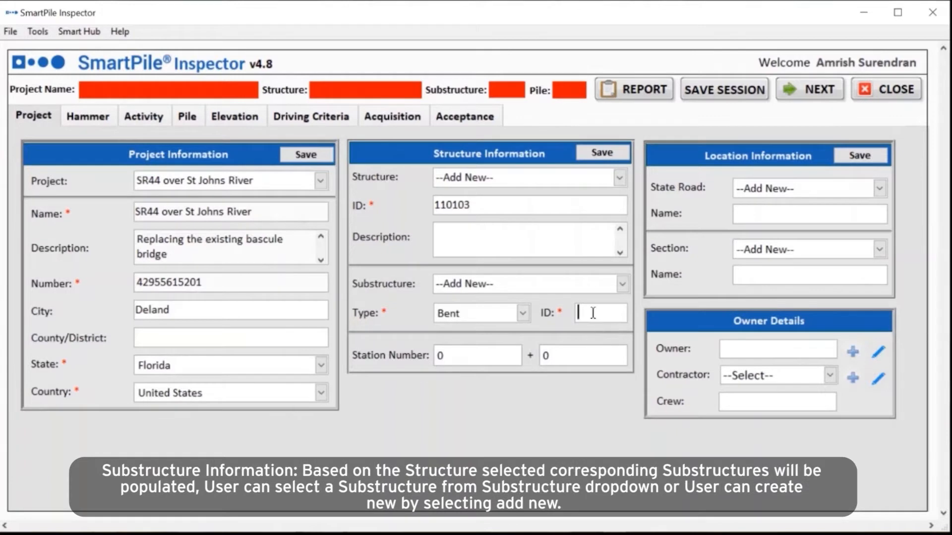
pyautogui.click(621, 283)
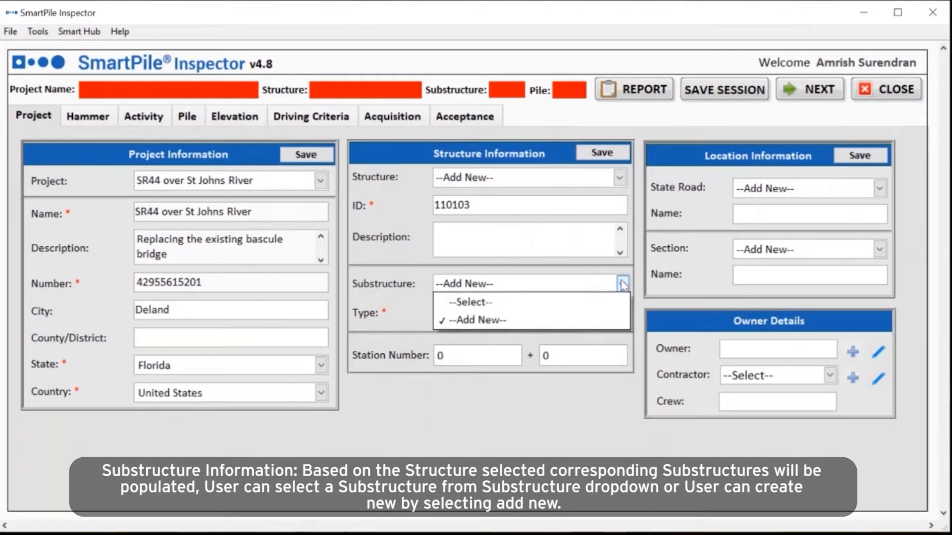
pyautogui.click(579, 320)
pyautogui.click(522, 312)
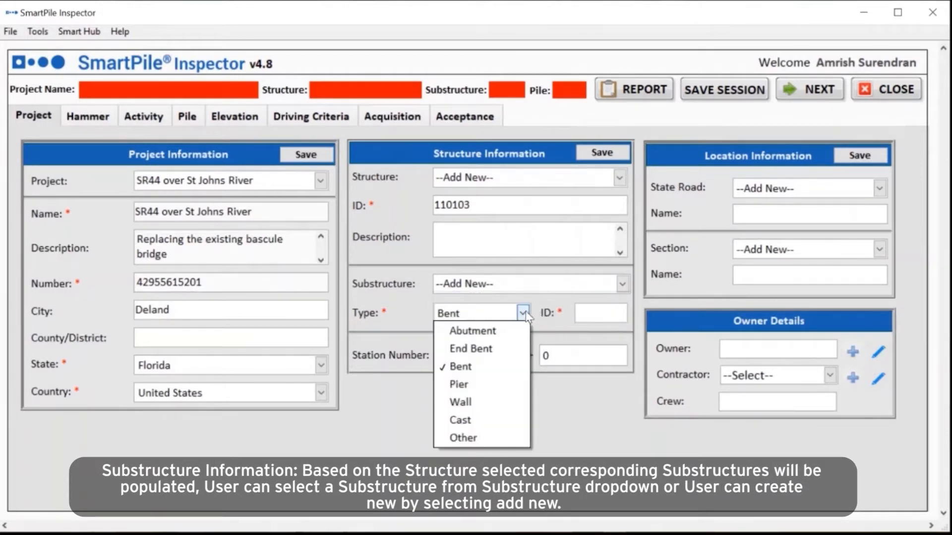
pyautogui.click(488, 386)
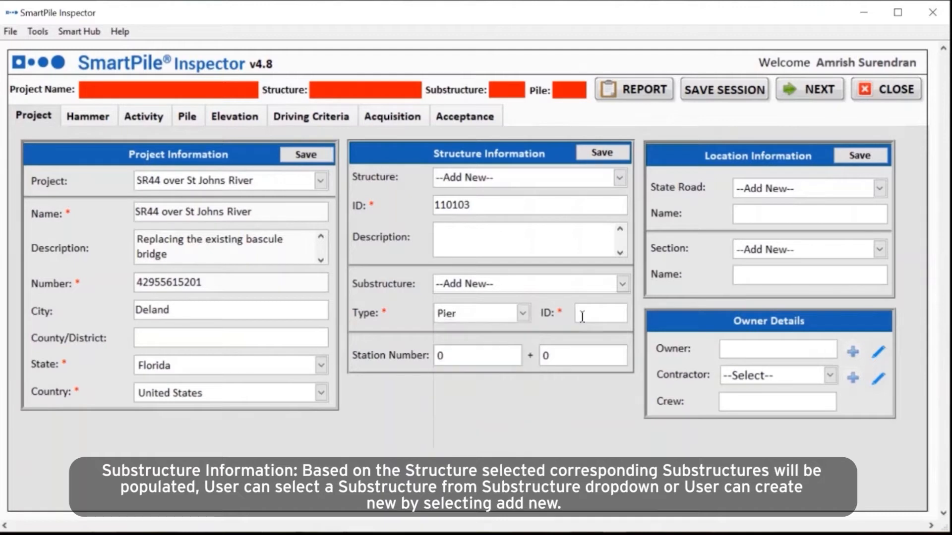
pyautogui.click(593, 313)
pyautogui.write('4')
pyautogui.click(602, 153)
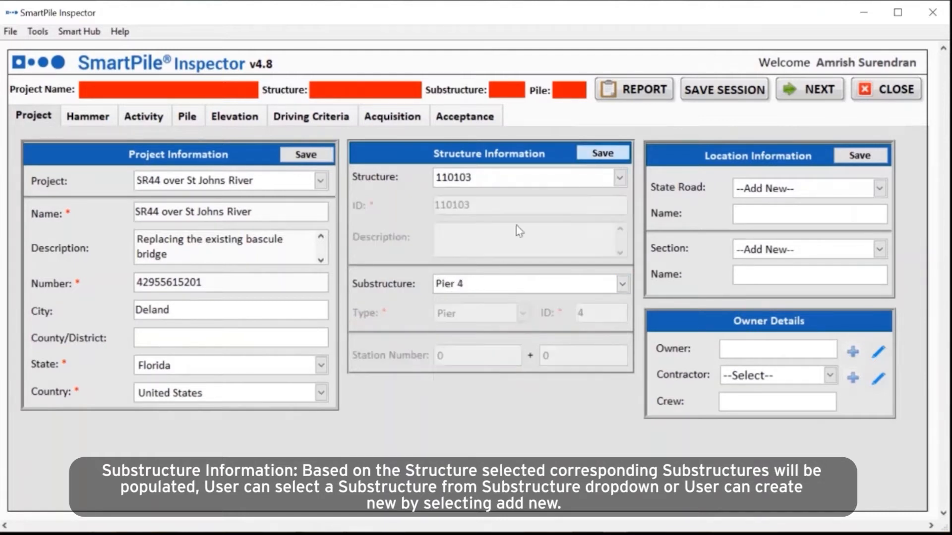
pyautogui.click(100, 117)
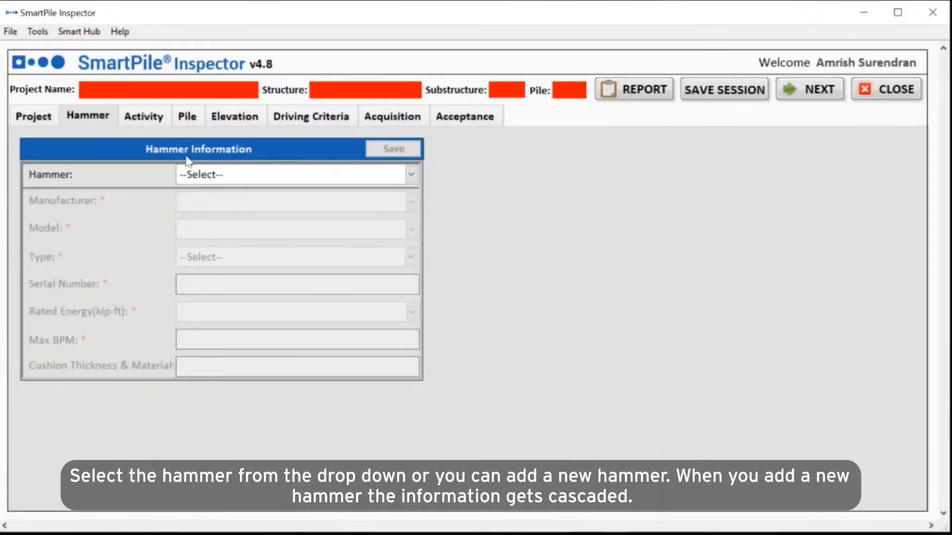
# Step: Start a new hammer with manufacturer APE and model D36-42
pyautogui.click(411, 174)
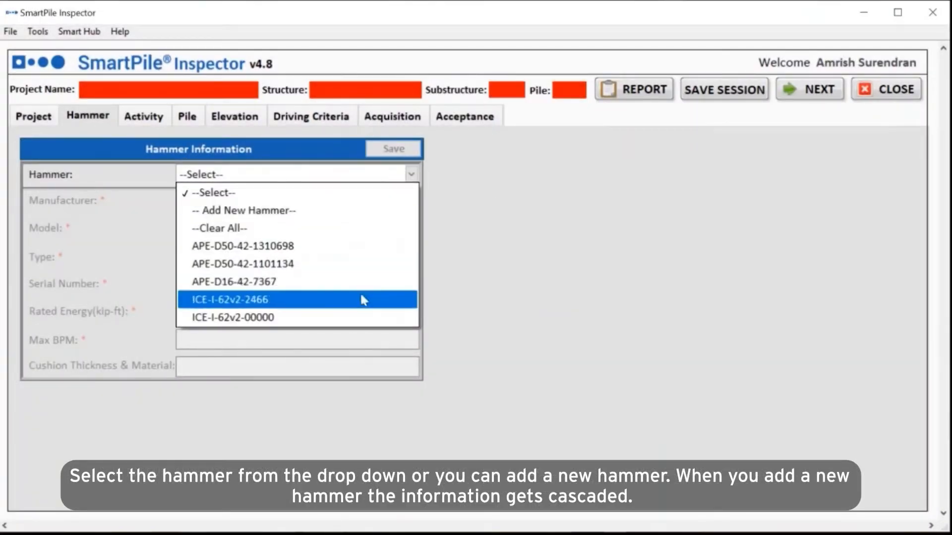
pyautogui.click(335, 210)
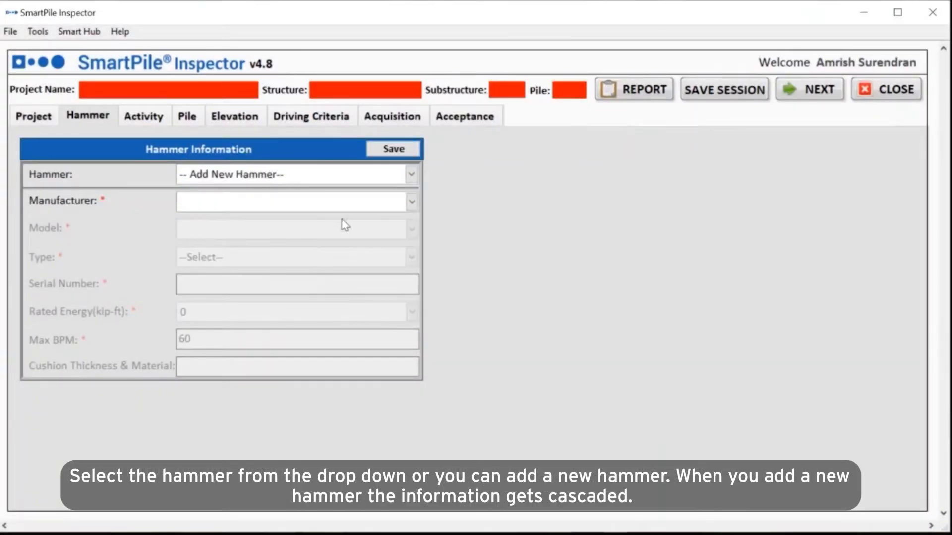
pyautogui.click(413, 202)
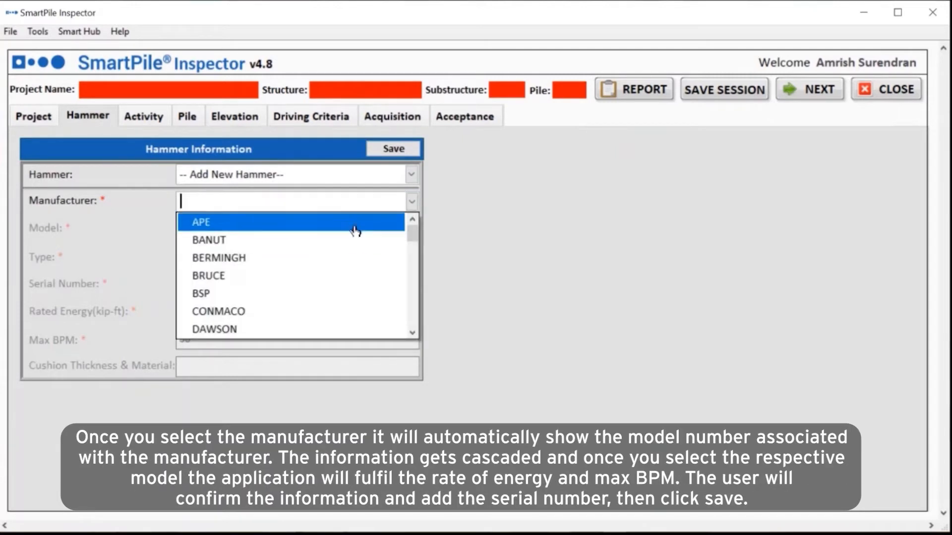
pyautogui.click(352, 220)
pyautogui.click(412, 229)
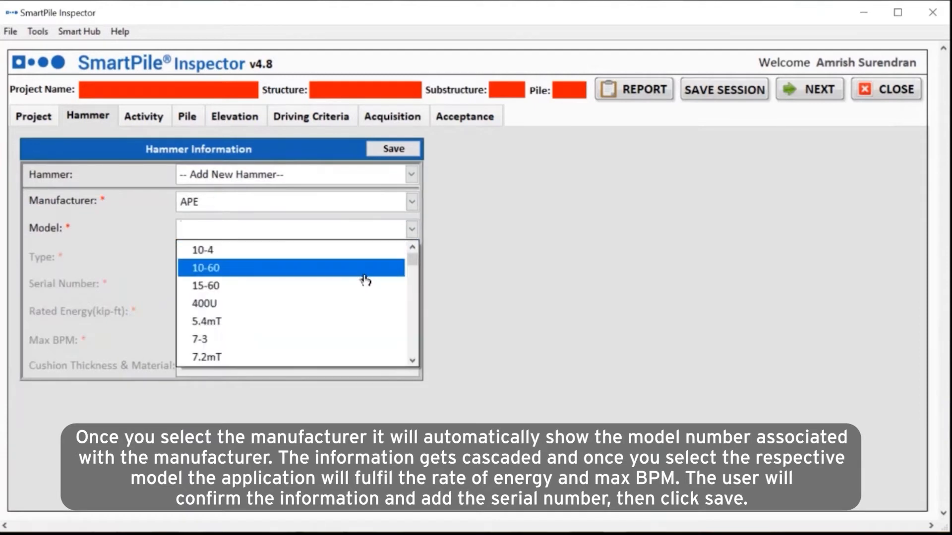
pyautogui.click(413, 361)
pyautogui.write('D50-42')
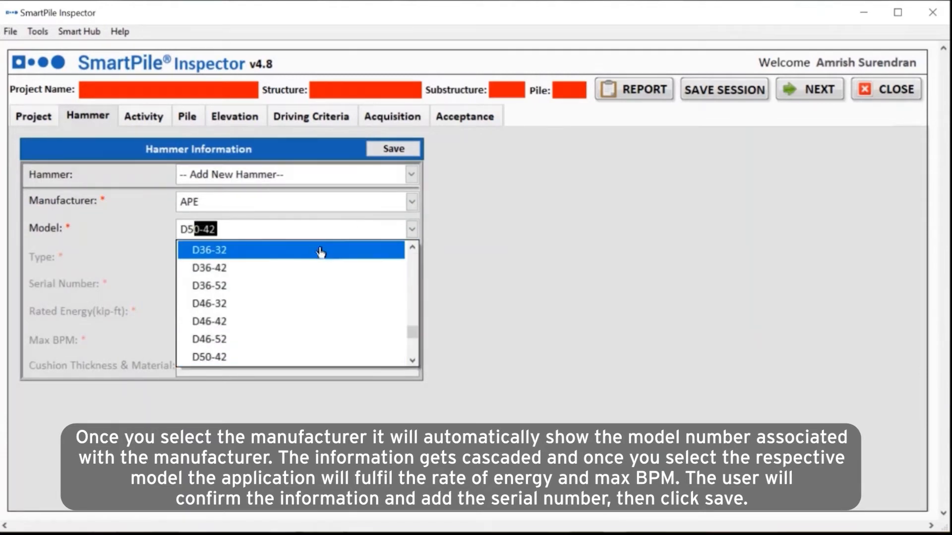
pyautogui.click(314, 268)
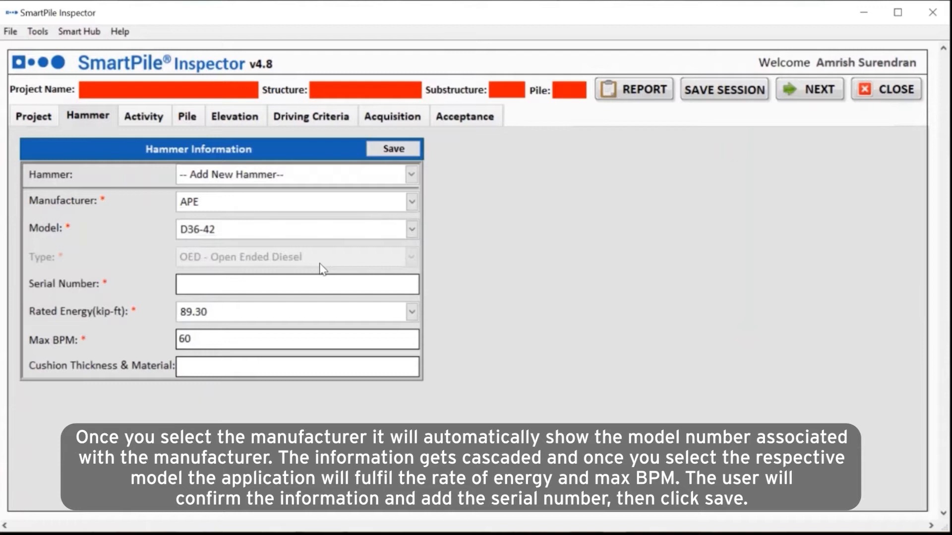
# Step: Give the hammer serial 1101134 and cushion 2" Aluminium & 2" Micarta, then save it
pyautogui.click(317, 283)
pyautogui.write('1101134')
pyautogui.click(260, 370)
pyautogui.write('2" Aluminium & 2" Micarta')
pyautogui.click(393, 149)
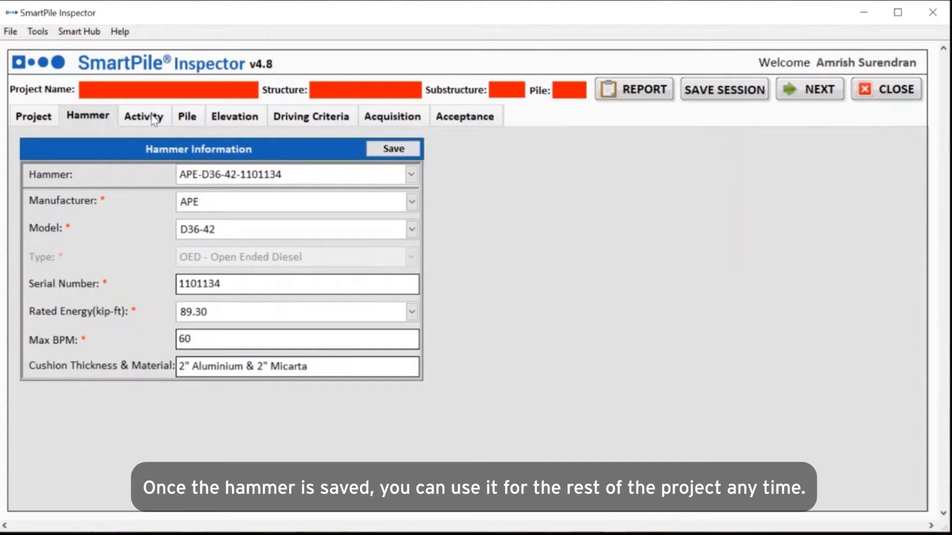
pyautogui.click(155, 119)
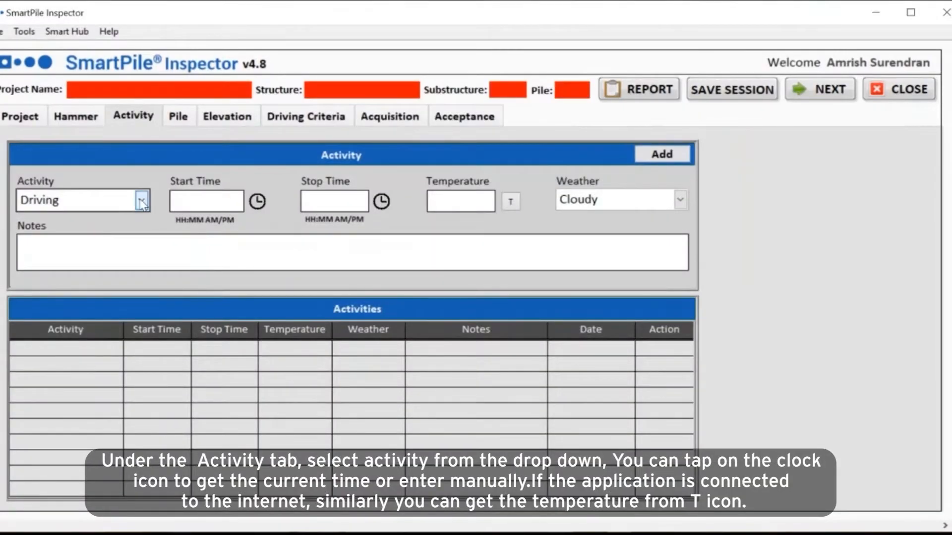
# Step: Add a Preforming activity from 10:15 AM to 11:08 AM, temperature 77, Sunny weather
pyautogui.click(142, 201)
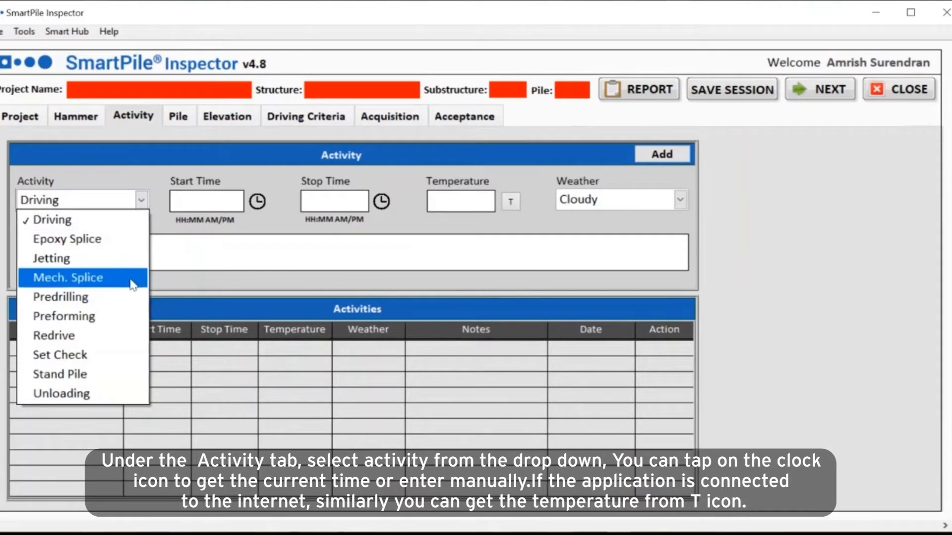
pyautogui.click(124, 317)
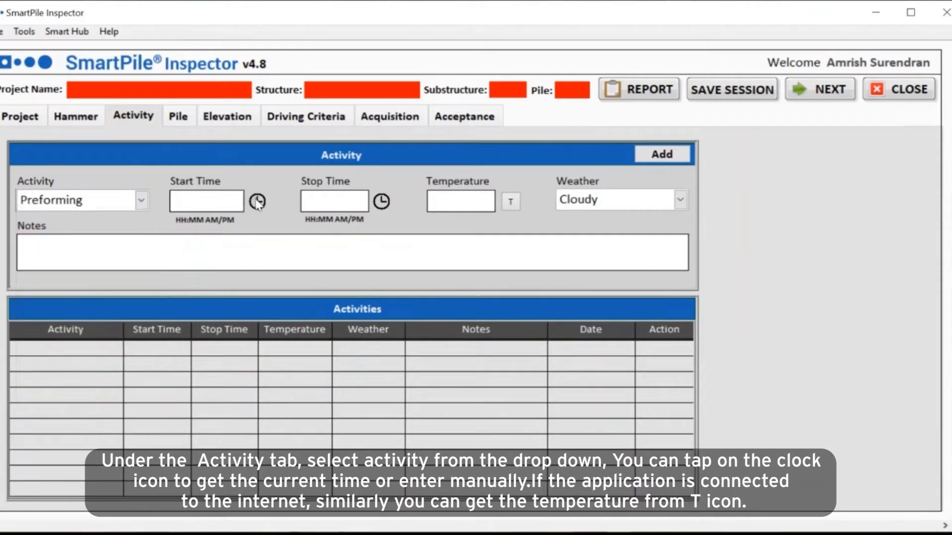
pyautogui.click(180, 200)
pyautogui.write('10:15 AM')
pyautogui.click(342, 201)
pyautogui.write('11:08 AM')
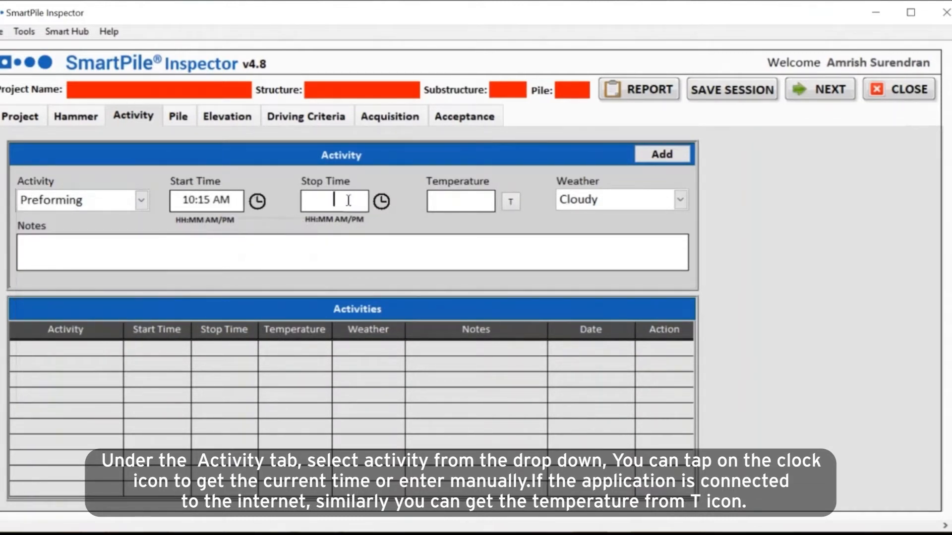
pyautogui.click(457, 201)
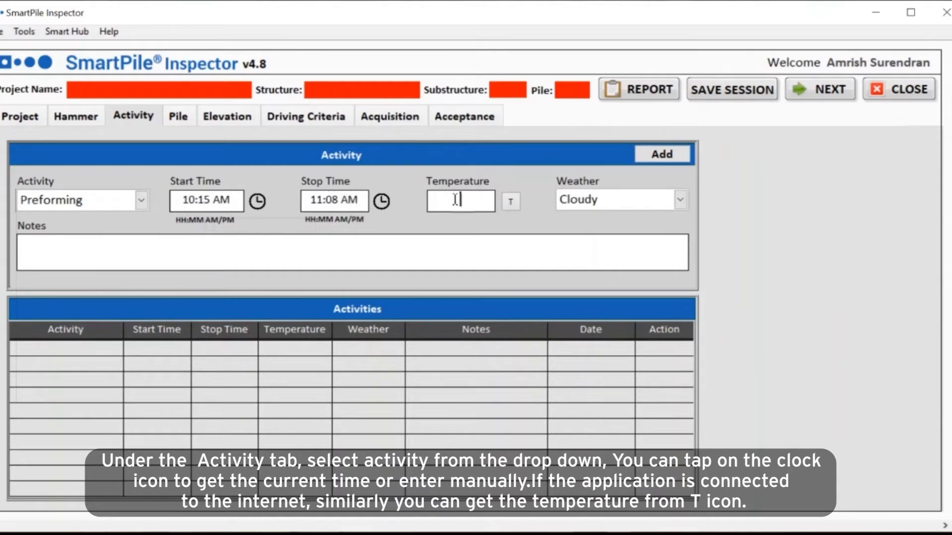
pyautogui.write('77')
pyautogui.click(680, 200)
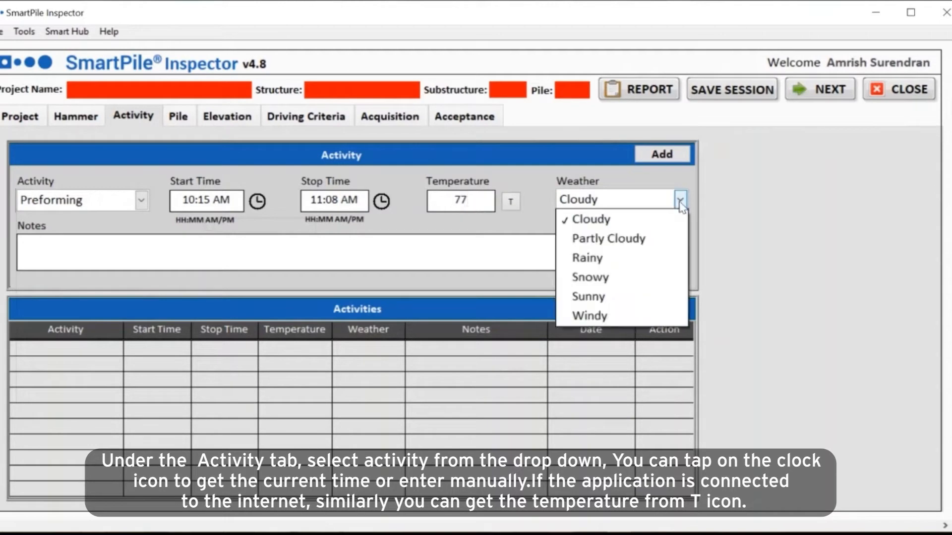
pyautogui.click(655, 297)
pyautogui.click(656, 154)
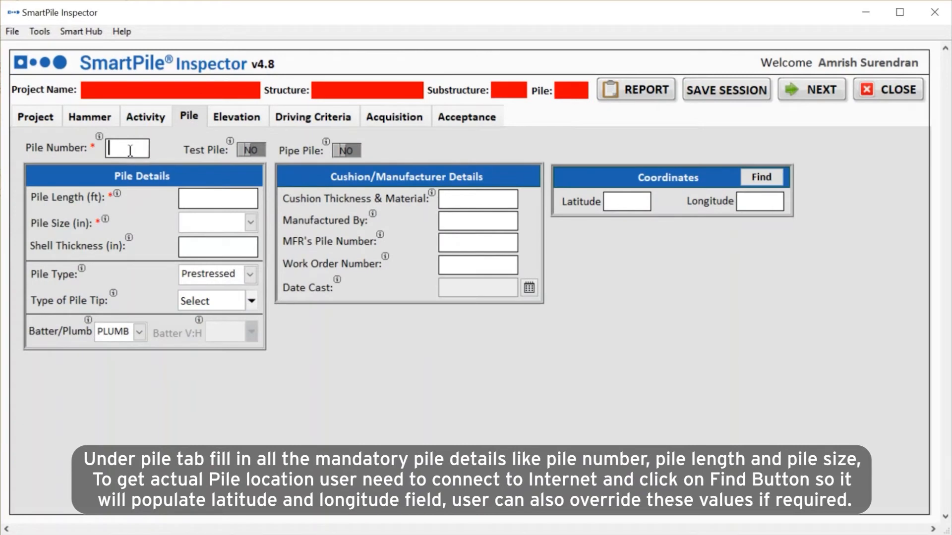
# Step: Enter pile 38 with length 105 ft and size 24"
pyautogui.write('38')
pyautogui.click(194, 198)
pyautogui.write('105')
pyautogui.click(206, 223)
pyautogui.write('24')
pyautogui.click(251, 274)
# Step: Set cushion 18" Plywood, manufacturer Dura Stress, MFR's pile number 1838-Q54, and fetch coordinates
pyautogui.click(480, 198)
pyautogui.write('18" Plywood')
pyautogui.click(469, 221)
pyautogui.write('Dura Stres')
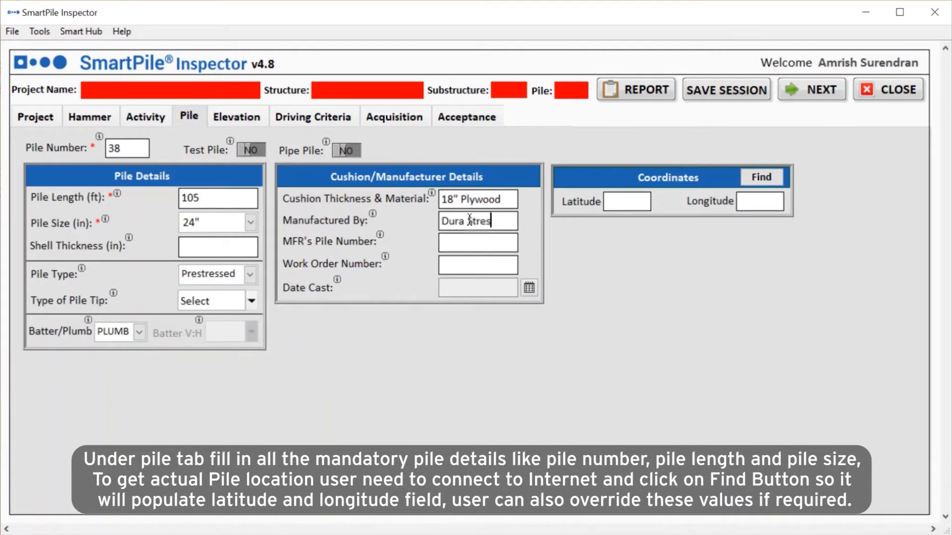
pyautogui.write('s')
pyautogui.click(476, 241)
pyautogui.write('1838-Q54')
pyautogui.click(762, 180)
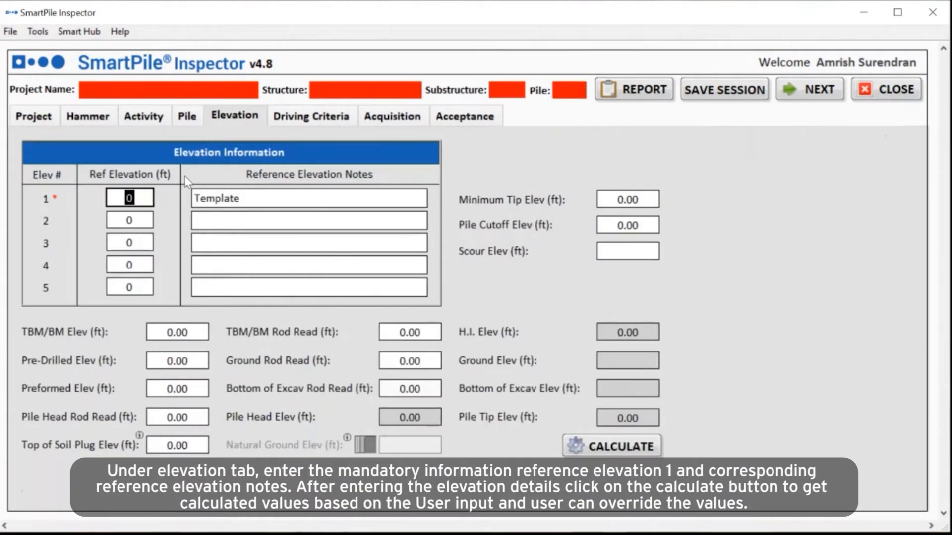
# Step: Set reference elevation 3, minimum tip -75.00, scour -6.80 ft, calculate, and clear ground elevation
pyautogui.write('3')
pyautogui.click(634, 199)
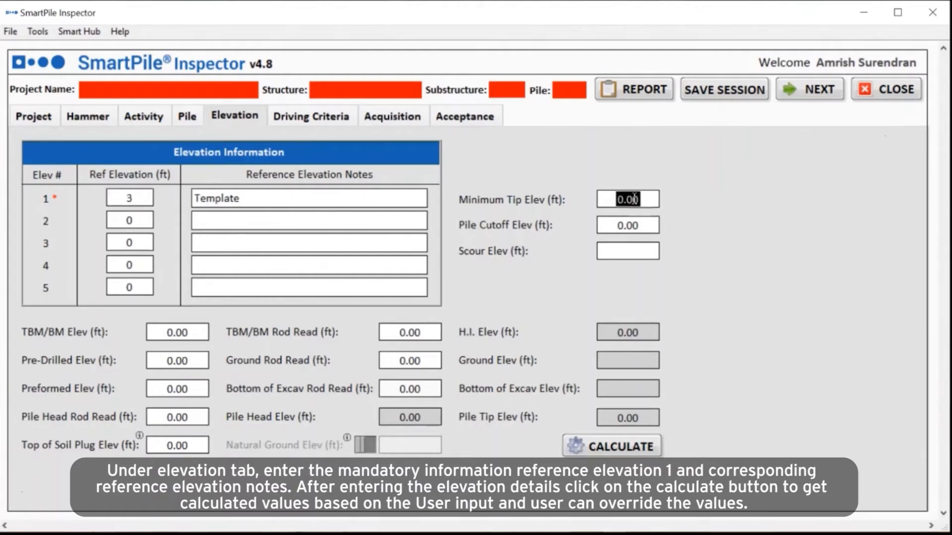
pyautogui.write('-75.00')
pyautogui.click(631, 251)
pyautogui.write('-6.80')
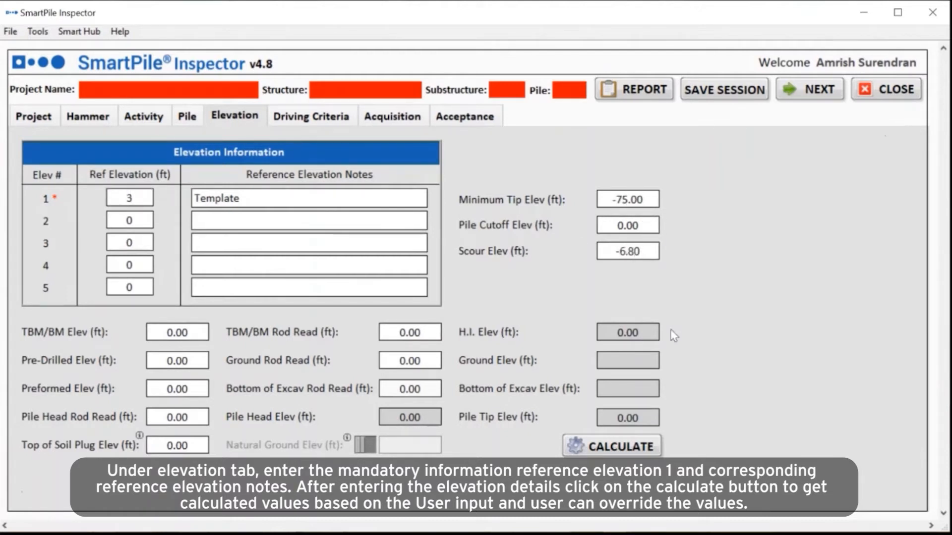
pyautogui.click(625, 448)
pyautogui.click(630, 450)
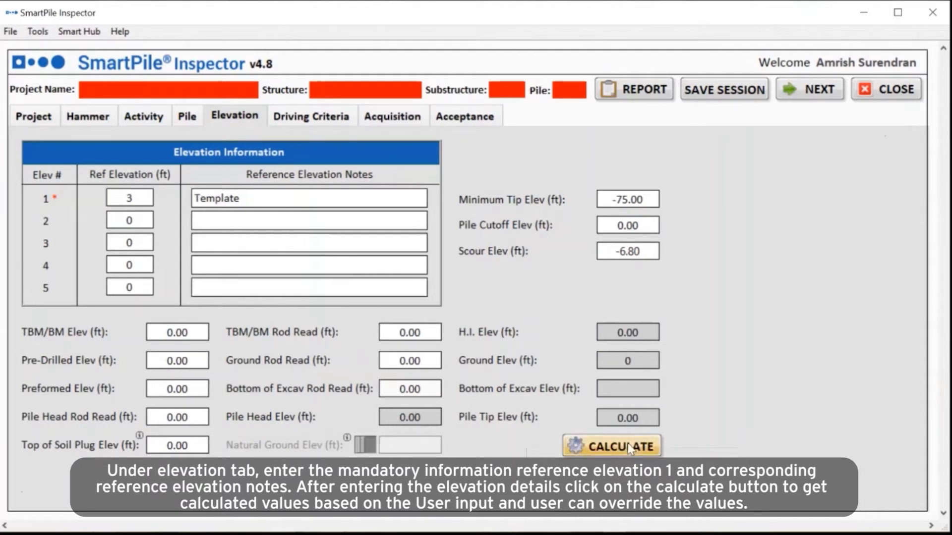
pyautogui.click(631, 361)
pyautogui.press('BackSpace')
pyautogui.press('Tab')
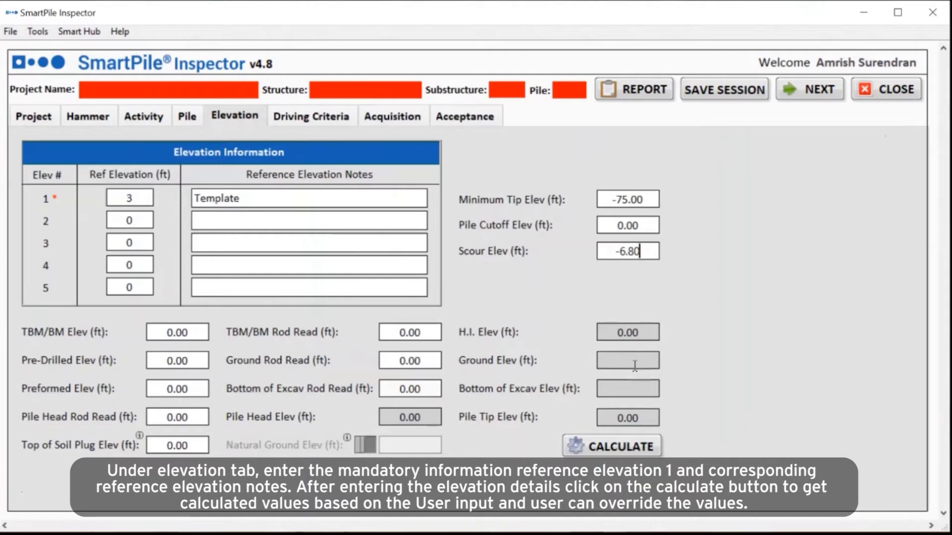
# Step: Turn driving criteria on with 200 blows to cushion change and stroke range 5 to 8 ft
pyautogui.click(317, 116)
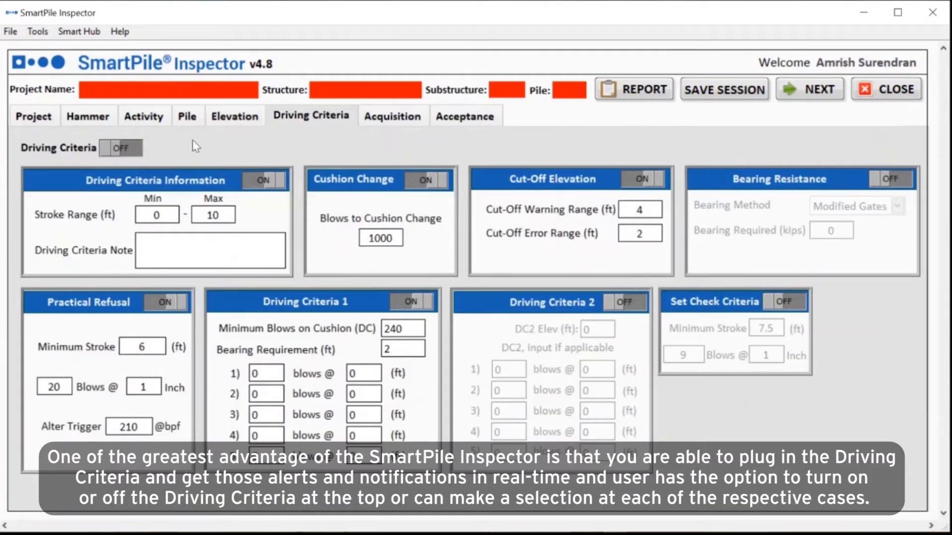
pyautogui.click(127, 150)
pyautogui.doubleClick(383, 238)
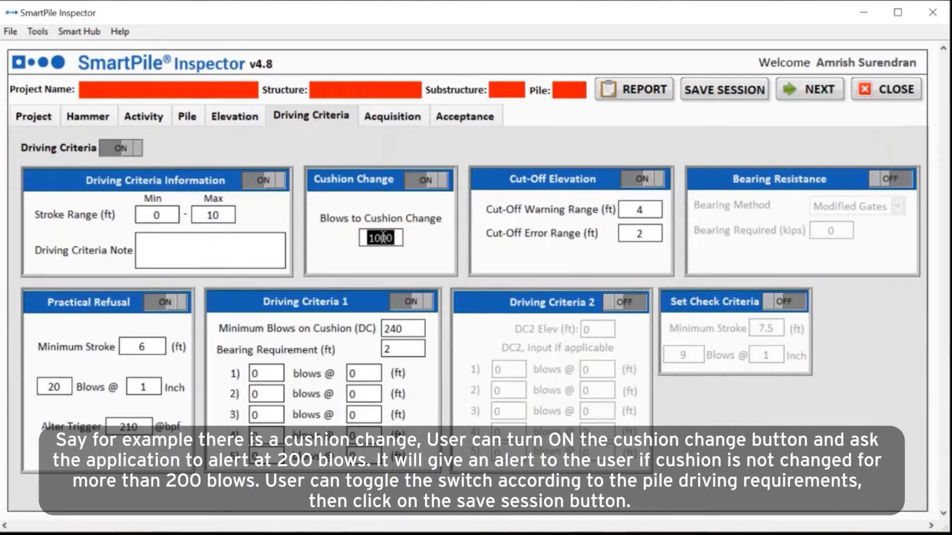
pyautogui.write('1')
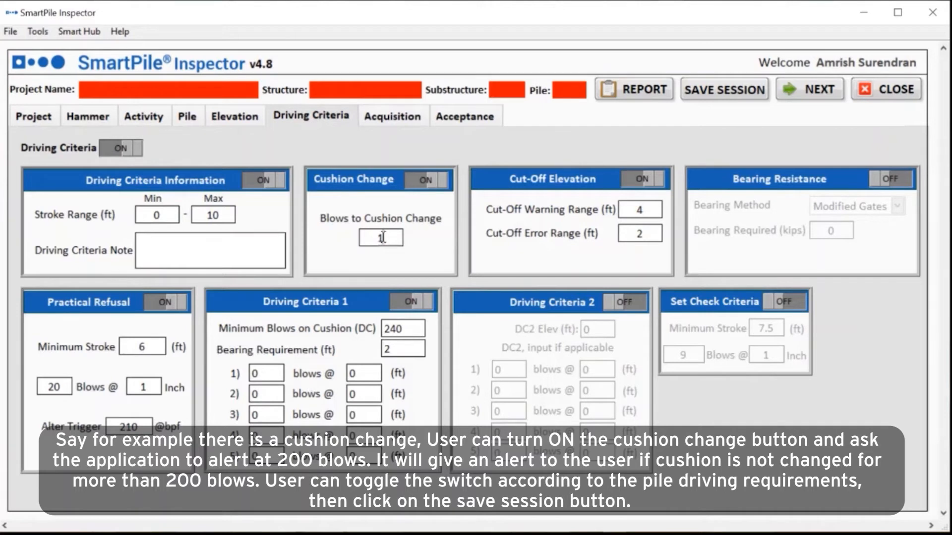
pyautogui.press('BackSpace')
pyautogui.write('200')
pyautogui.doubleClick(167, 213)
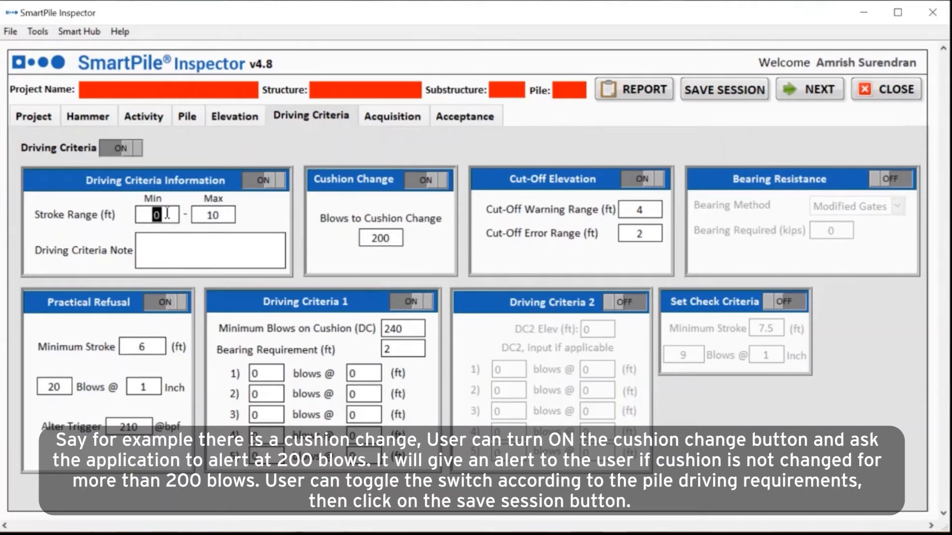
pyautogui.write('5')
pyautogui.doubleClick(213, 215)
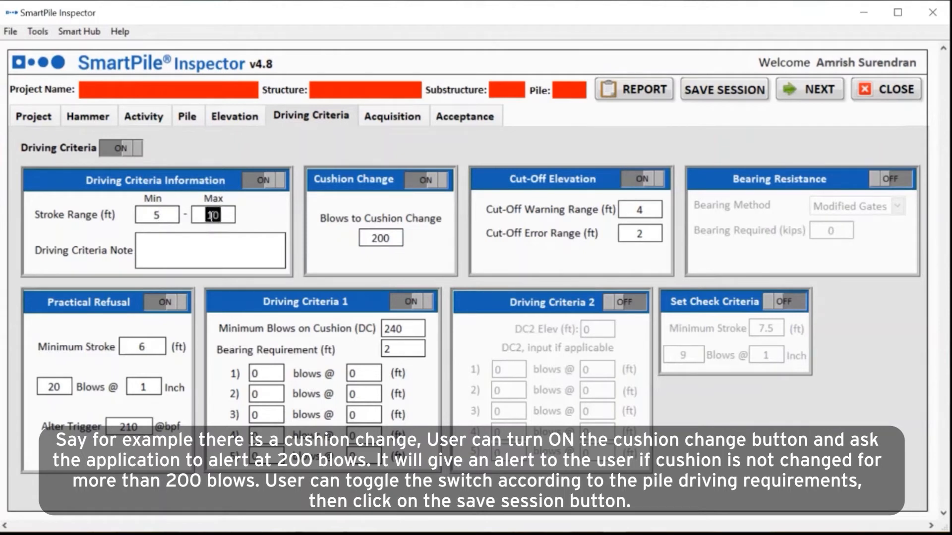
pyautogui.write('8')
# Step: Save the session and set the acquisition depth below reference to 49 ft
pyautogui.click(697, 88)
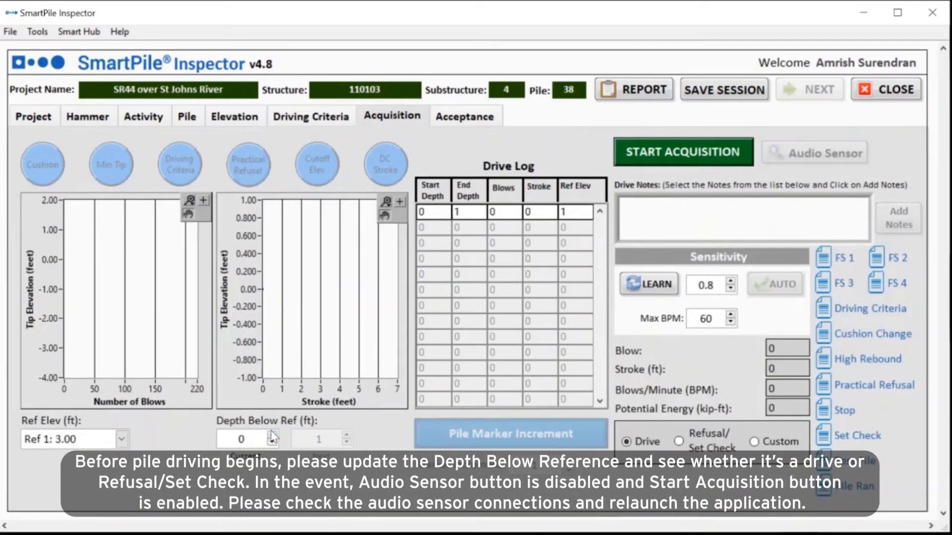
pyautogui.doubleClick(254, 433)
pyautogui.write('49')
pyautogui.click(288, 472)
# Step: Start acquisition, learn audio sensitivity, advance one foot, and add a Fuel Settings 1 note
pyautogui.click(662, 149)
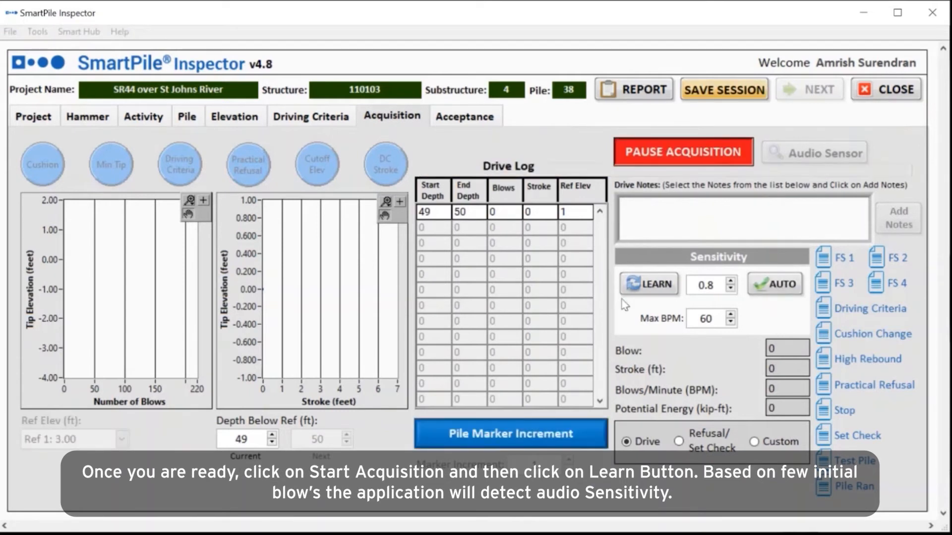
pyautogui.click(634, 283)
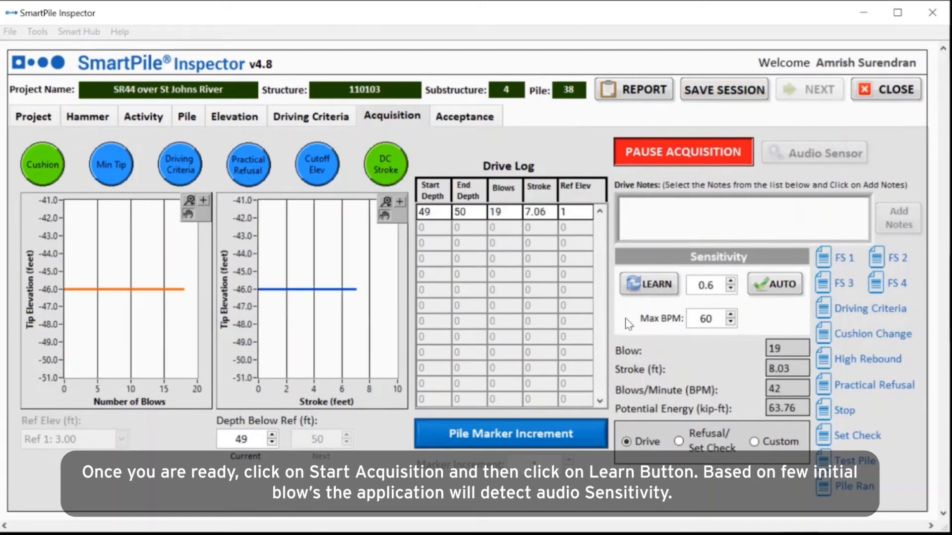
pyautogui.click(505, 434)
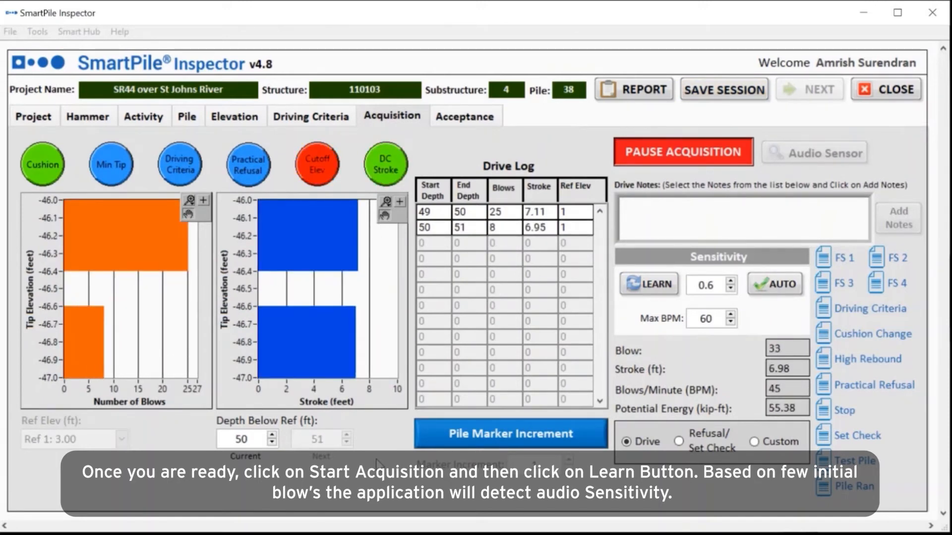
pyautogui.click(824, 257)
pyautogui.click(904, 222)
# Step: Advance the pile marker three feet and add a Fuel Settings 2 note
pyautogui.click(511, 434)
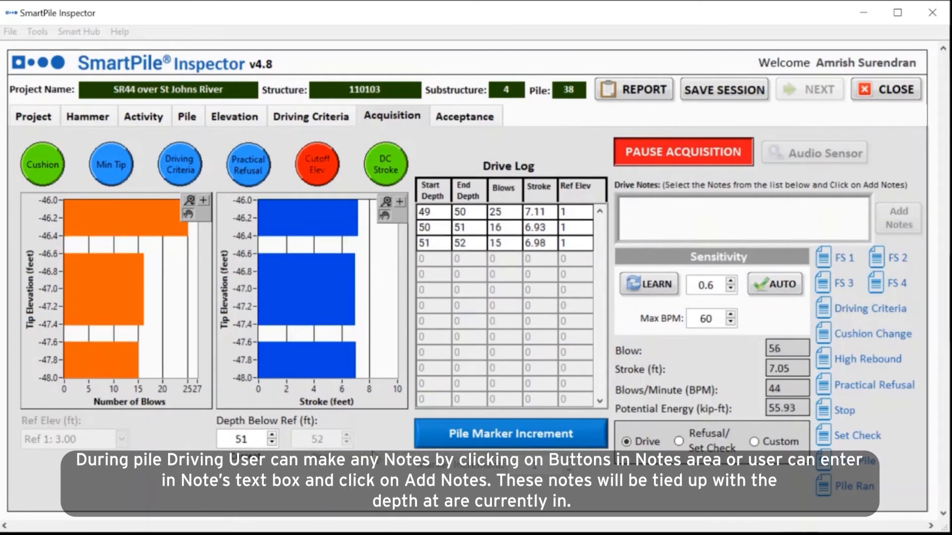
pyautogui.click(511, 434)
pyautogui.click(511, 434)
pyautogui.click(511, 434)
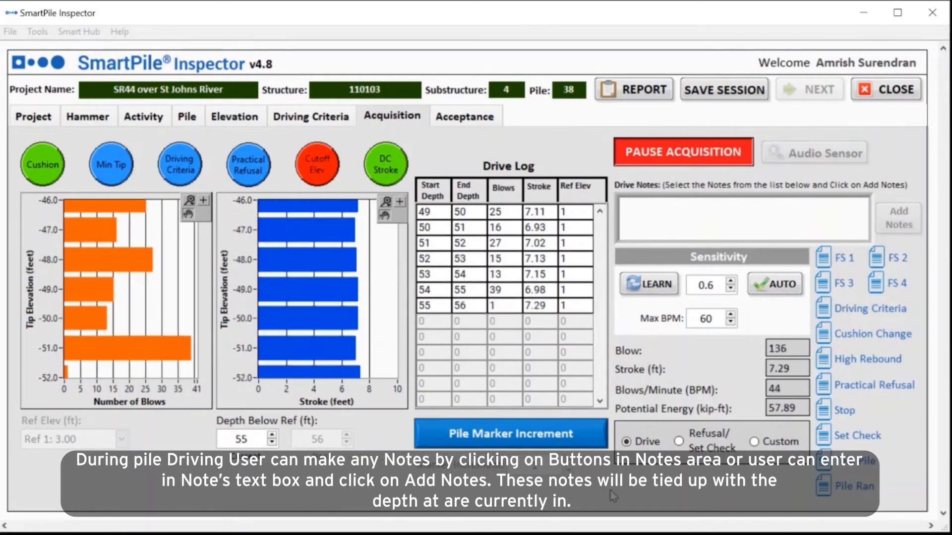
pyautogui.click(885, 258)
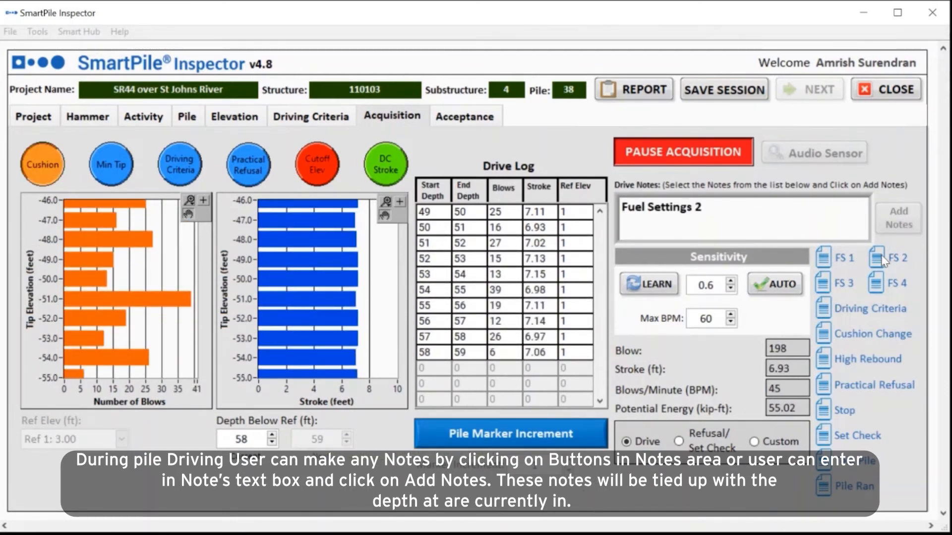
pyautogui.click(898, 218)
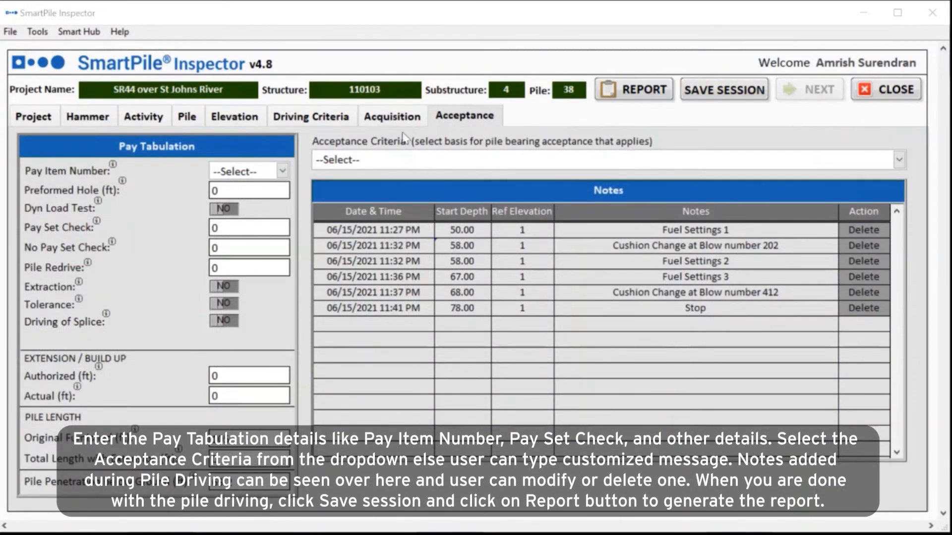
# Step: Enter pay item 455-143, choose Practical Refusal acceptance criteria, and save the session
pyautogui.click(260, 170)
pyautogui.write('455-143')
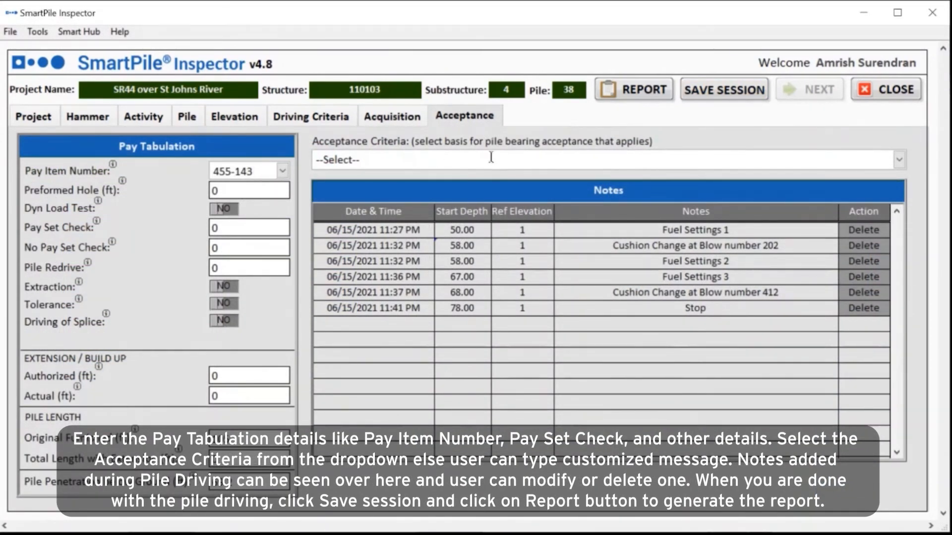
pyautogui.click(900, 159)
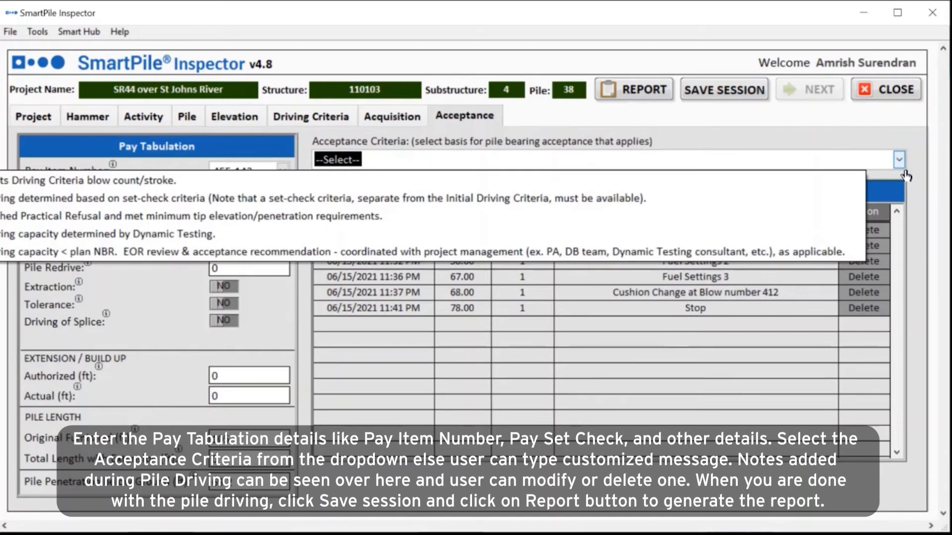
pyautogui.click(741, 217)
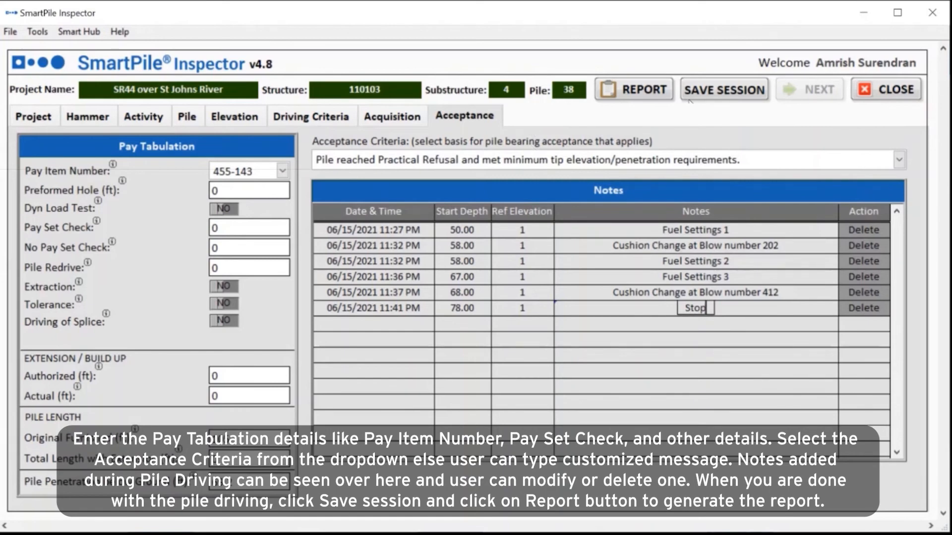
pyautogui.click(714, 94)
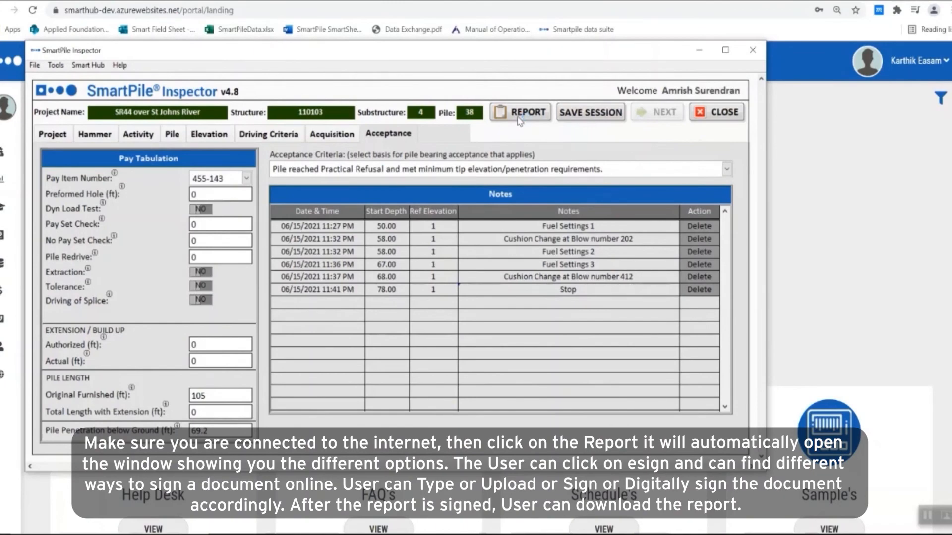
# Step: Generate the pile driving log report and scroll through it
pyautogui.click(518, 119)
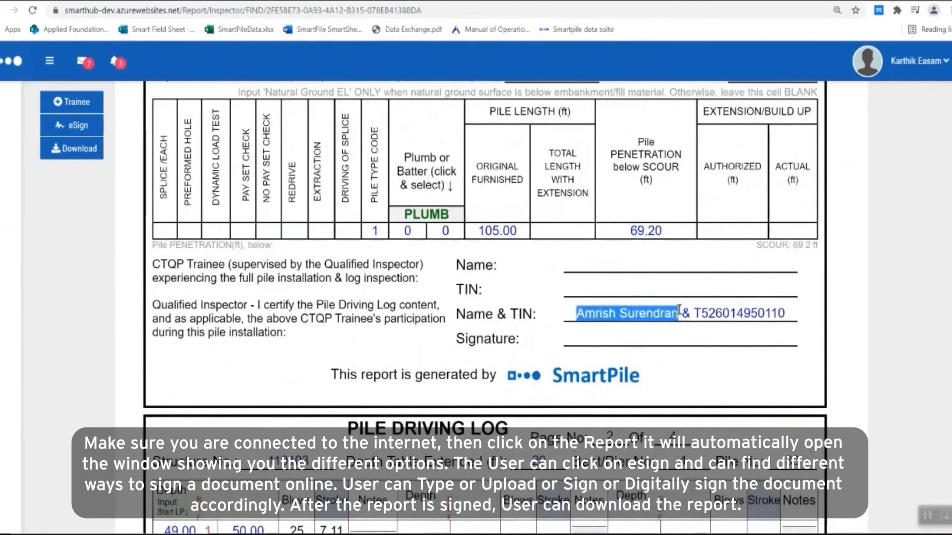
pyautogui.click(501, 282)
pyautogui.scroll(-20, 275, 195)
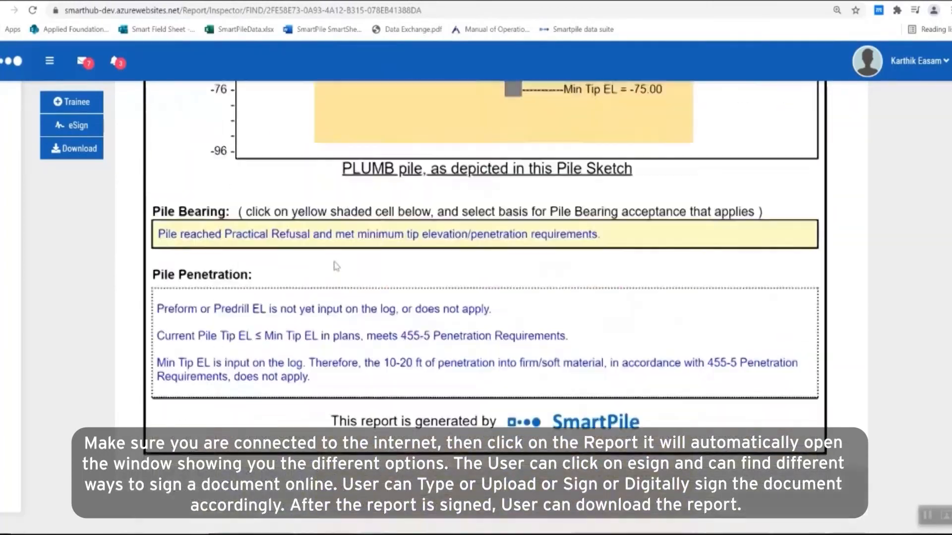
pyautogui.scroll(20, 336, 265)
pyautogui.scroll(-5, 335, 265)
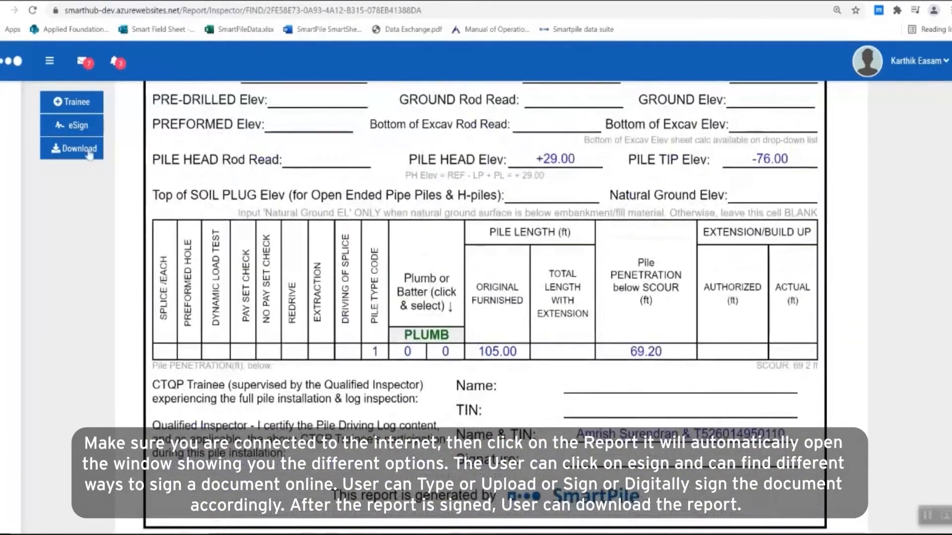
# Step: E-sign the report with the signer's name and a hand-drawn signature, then download the PDF
pyautogui.click(75, 125)
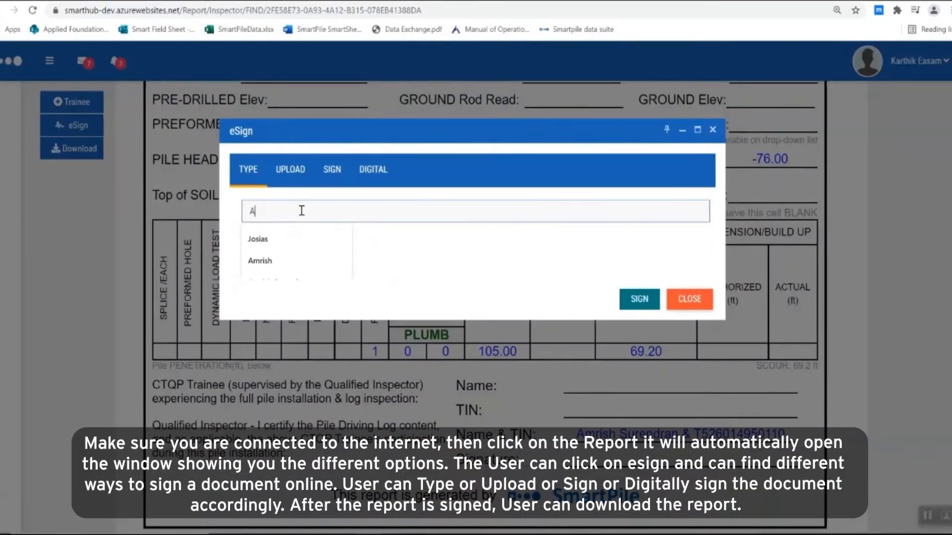
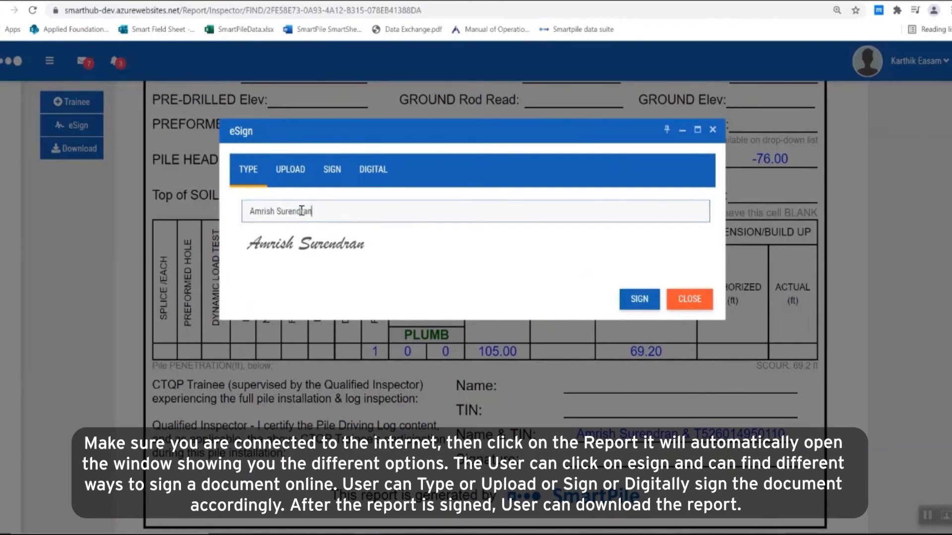
pyautogui.click(291, 179)
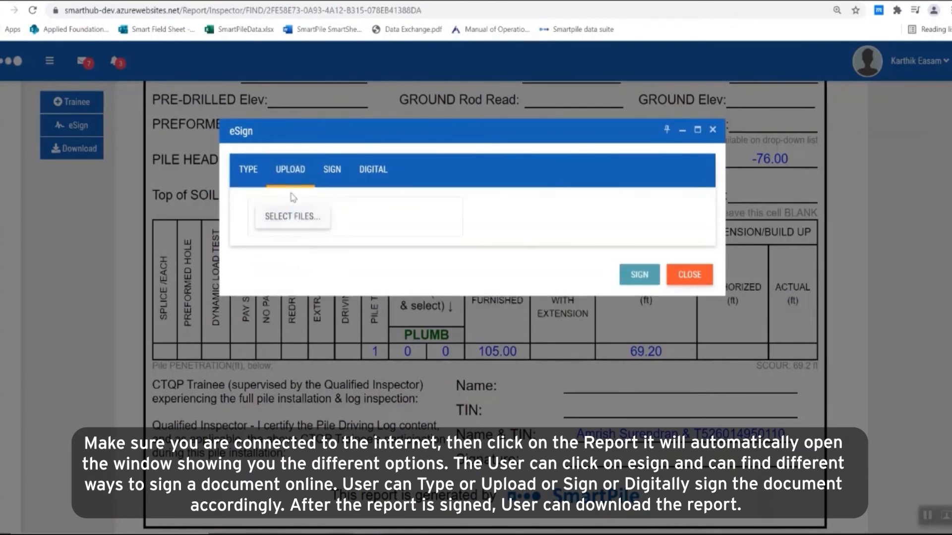
pyautogui.click(332, 169)
pyautogui.moveTo(323, 307)
pyautogui.mouseDown()
pyautogui.moveTo(367, 325)
pyautogui.moveTo(449, 300)
pyautogui.moveTo(521, 255)
pyautogui.mouseUp()
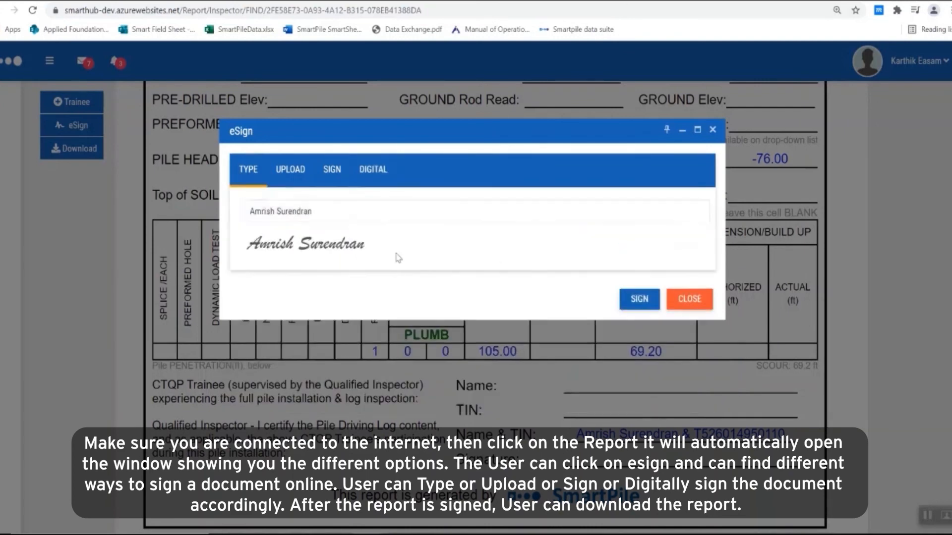
pyautogui.click(639, 299)
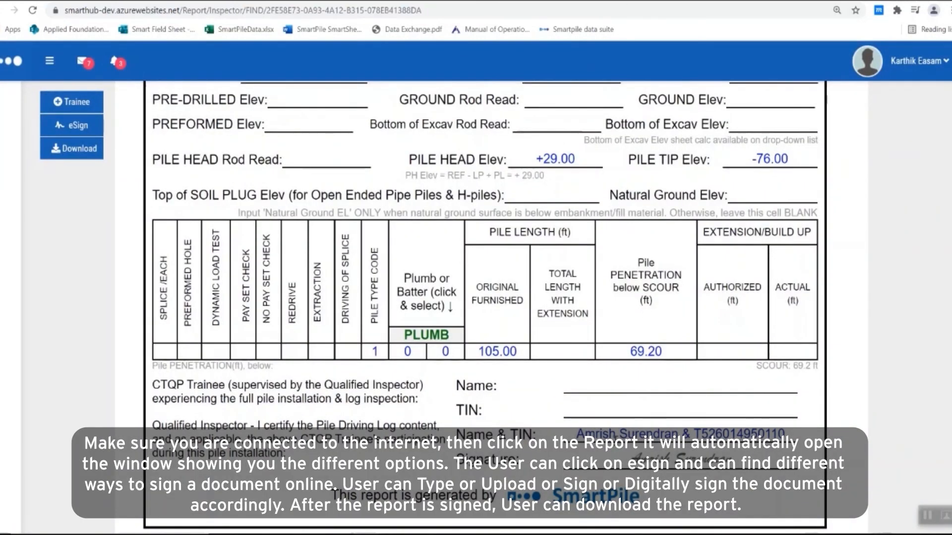
pyautogui.click(70, 149)
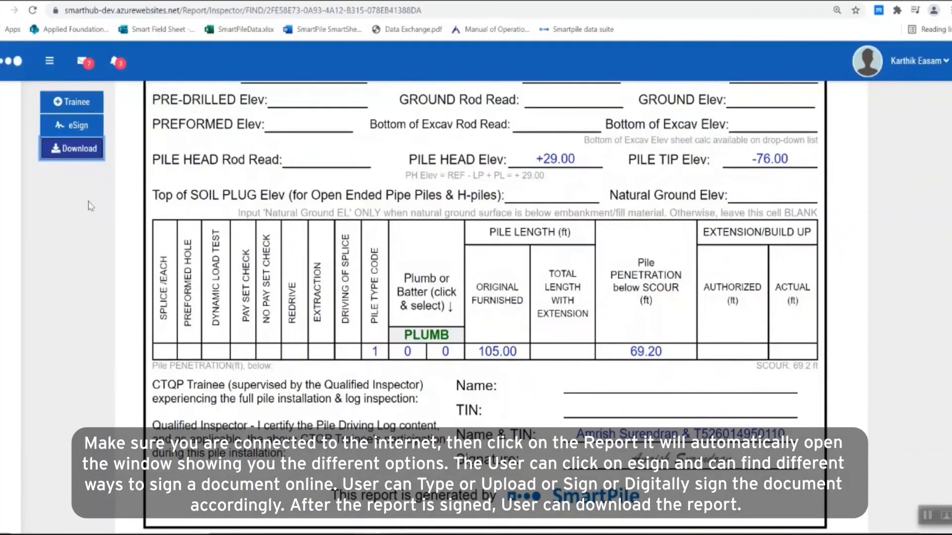
pyautogui.scroll(-20, 593, 141)
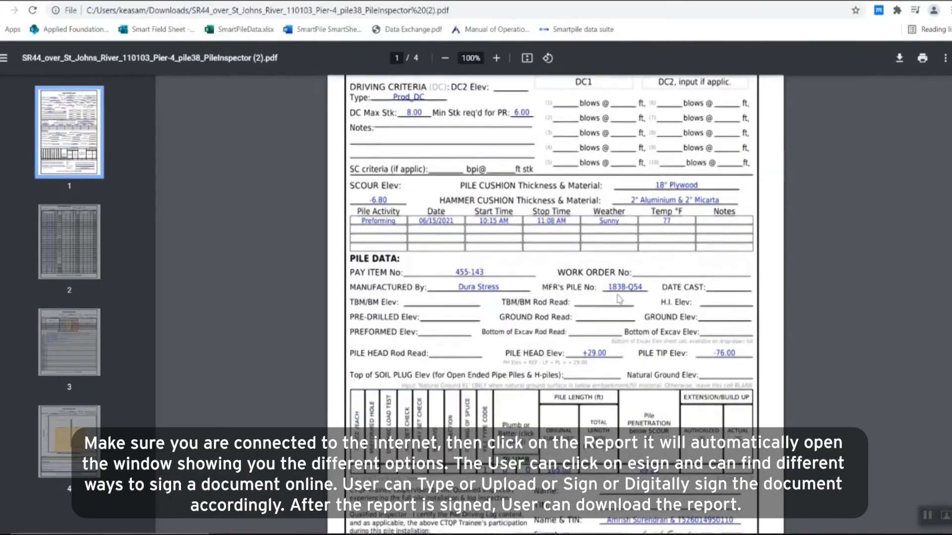